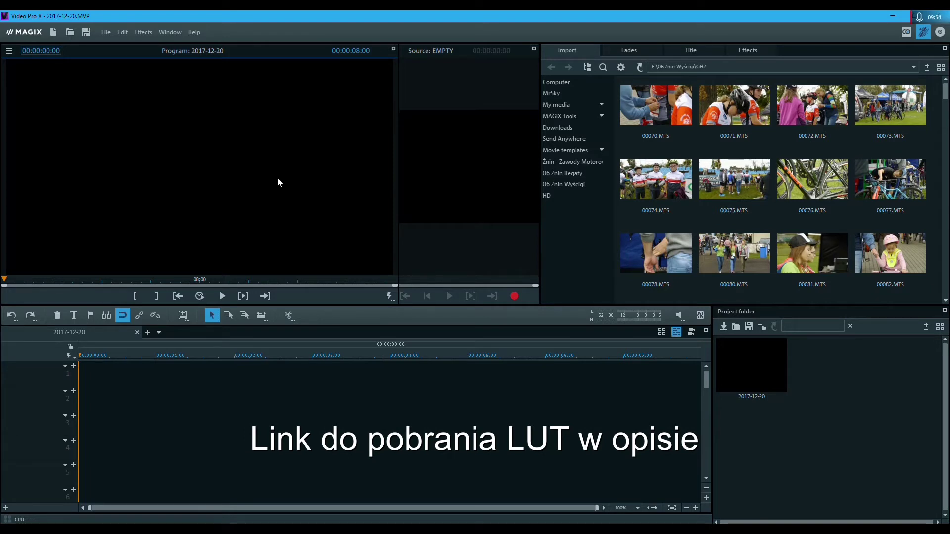
- Review the built-in presets under the Effect lookup table and Camera lookup table effect categories
{"action": "left_click", "coordinate": [748, 50]}
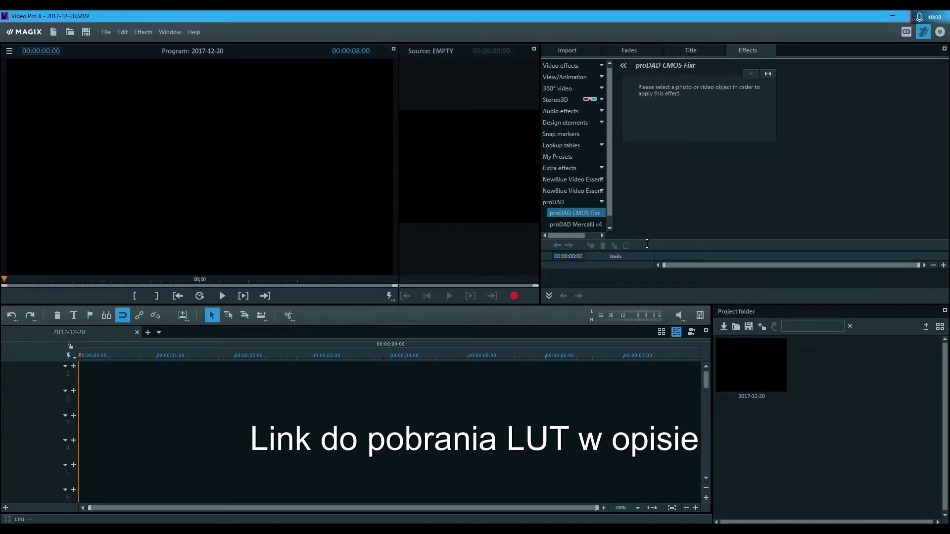
{"action": "left_click", "coordinate": [589, 145]}
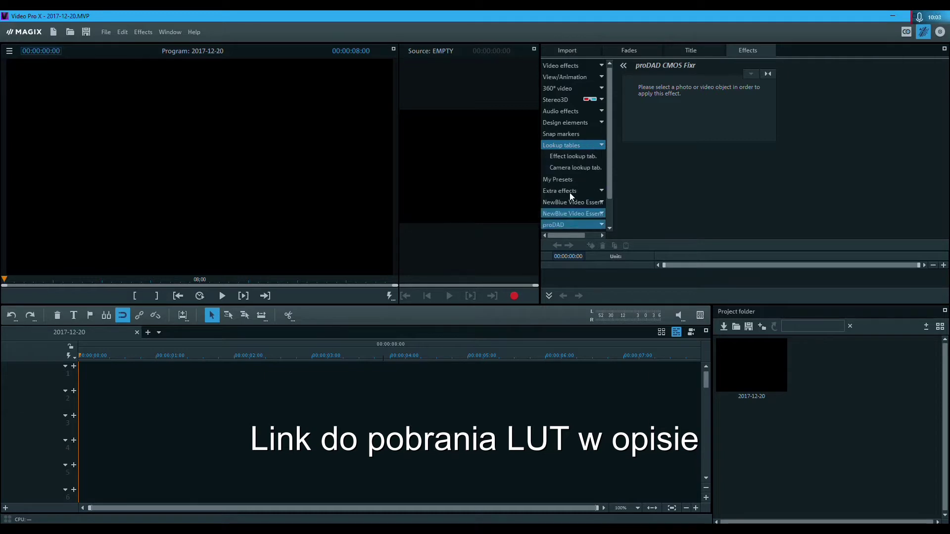
{"action": "left_click", "coordinate": [580, 156]}
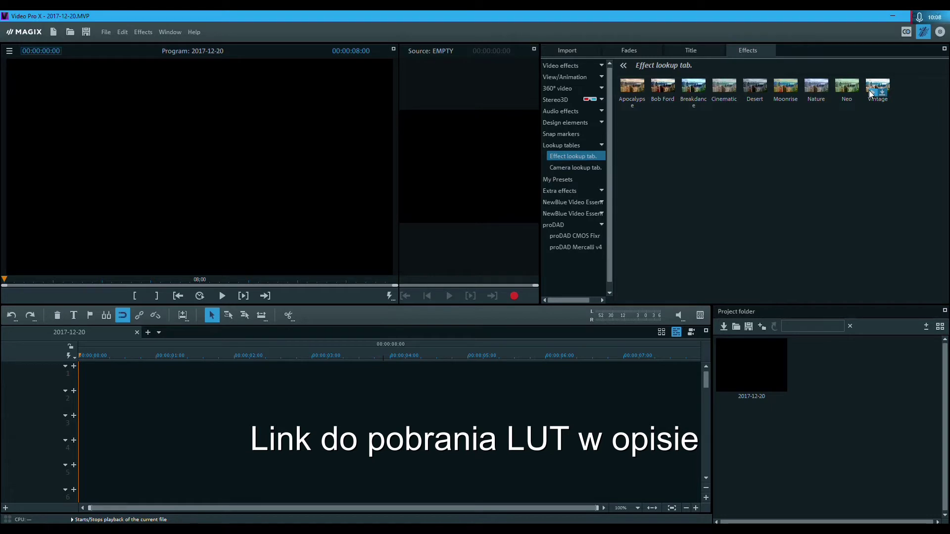
{"action": "left_click", "coordinate": [590, 169]}
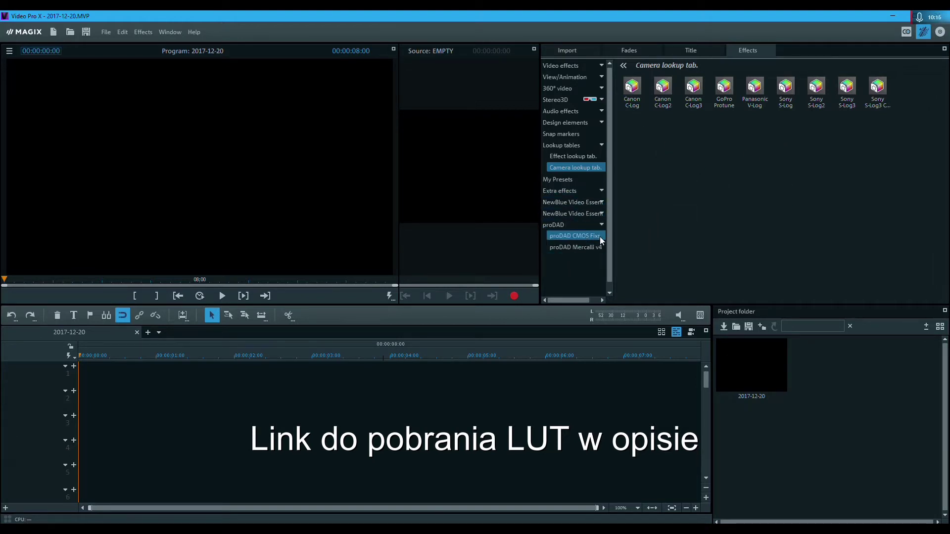
{"action": "left_click", "coordinate": [563, 156]}
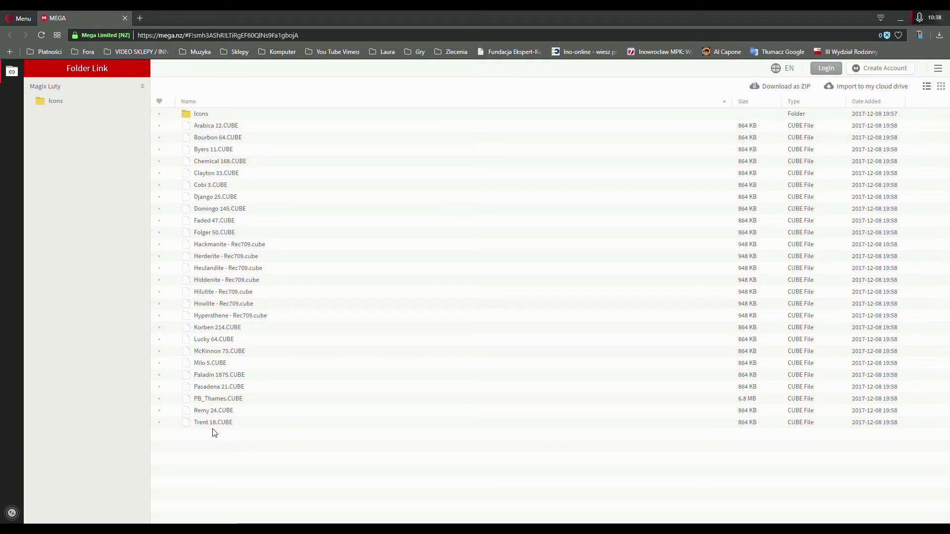
- Inspect the preview images in the Icons folder of the shared Magix Luty download and return to the CUBE file list
{"action": "double_click", "coordinate": [196, 114]}
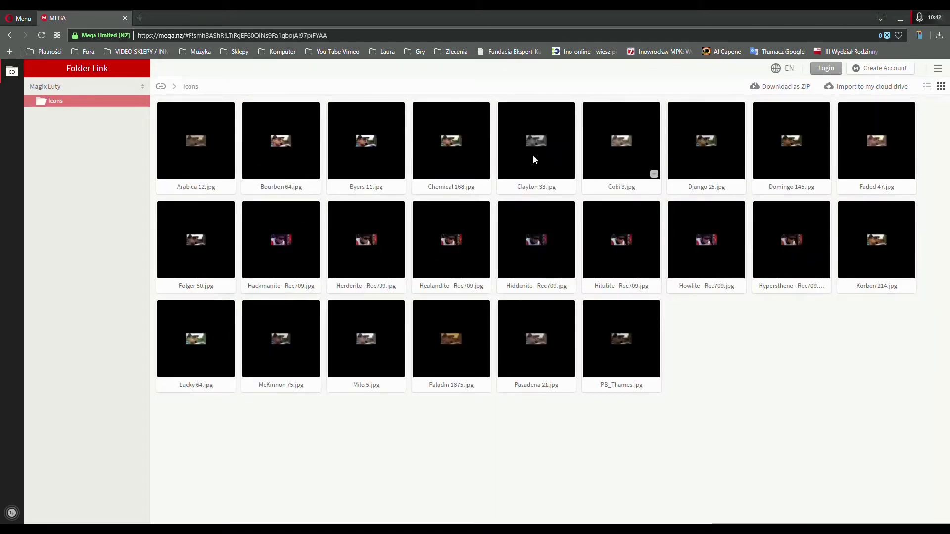
{"action": "left_click", "coordinate": [9, 36]}
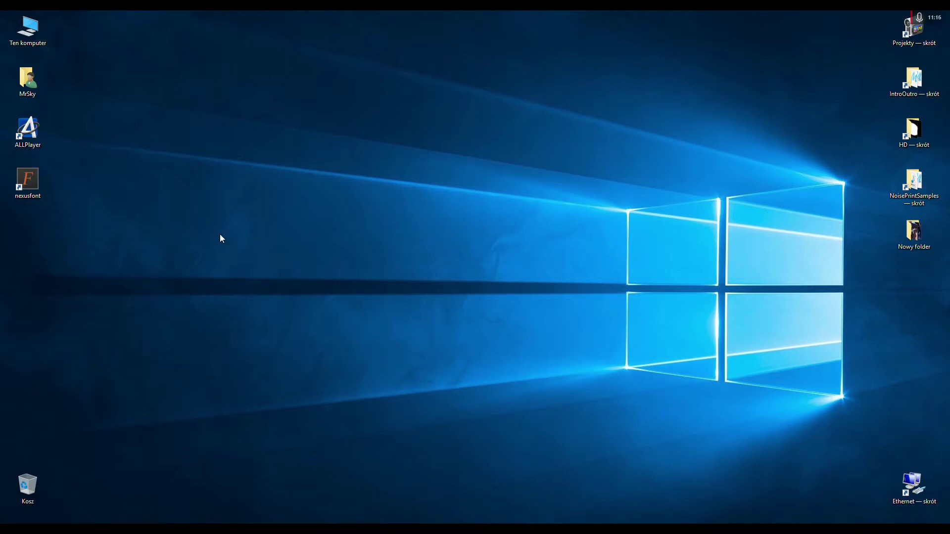
- From the user's home folder, go to Dokumenty > Projekty MAGIX > Video Pro X and follow the TV Anti Cropping shortcut
{"action": "double_click", "coordinate": [30, 79]}
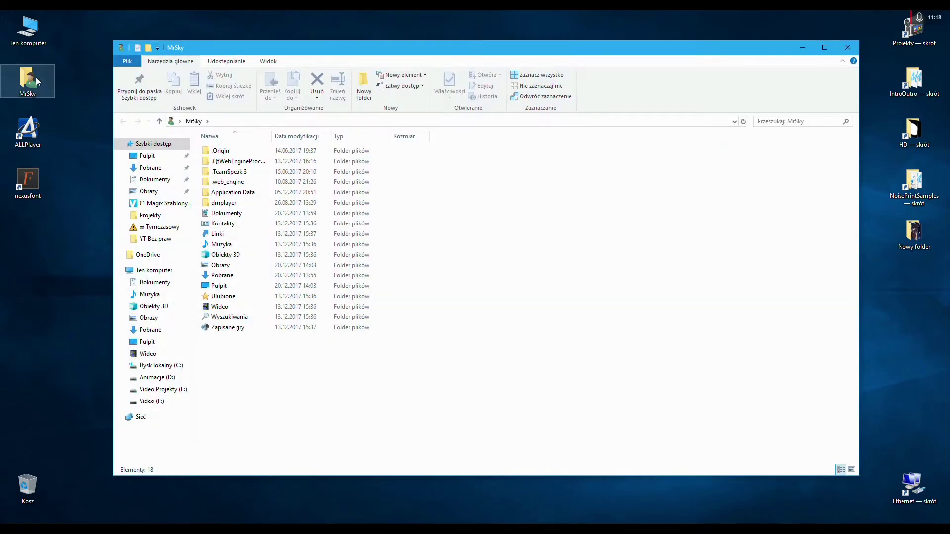
{"action": "left_click", "coordinate": [261, 218]}
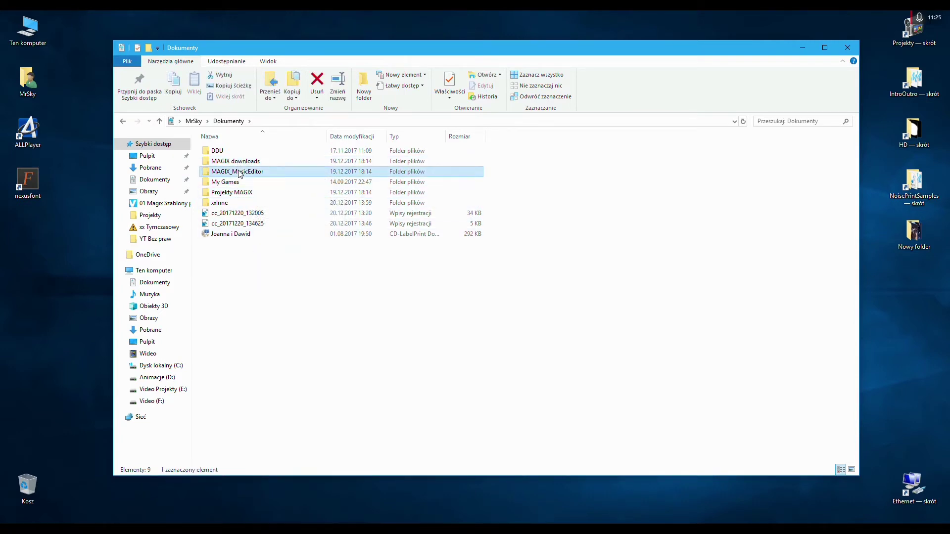
{"action": "left_click", "coordinate": [240, 163]}
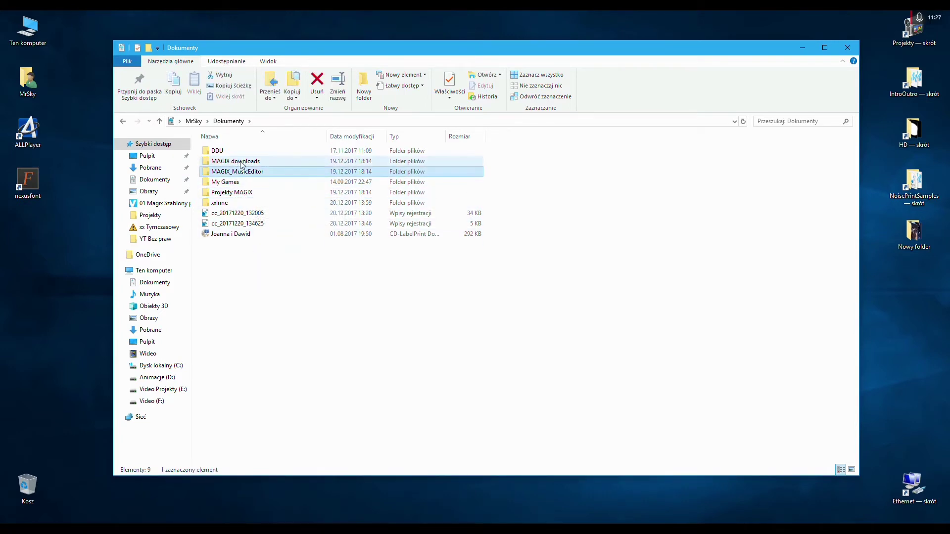
{"action": "left_click", "coordinate": [244, 194]}
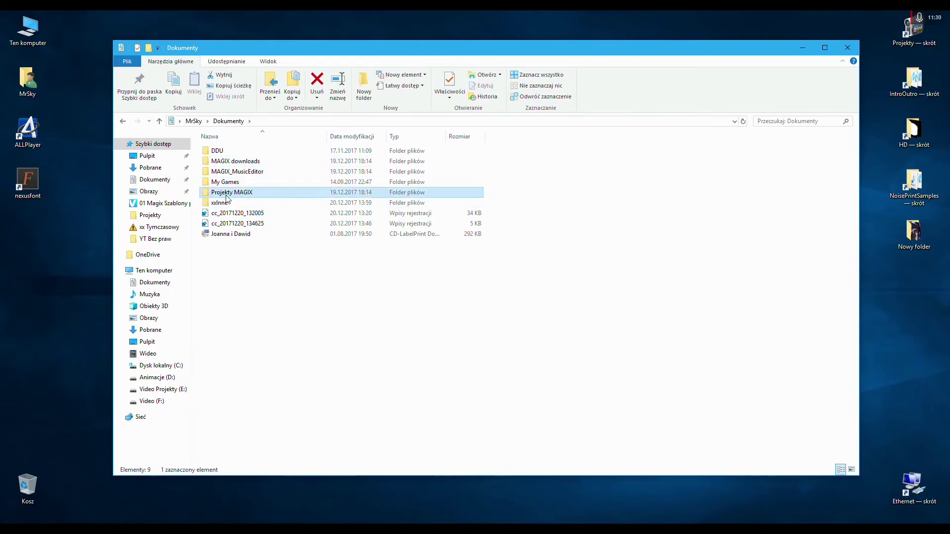
{"action": "double_click", "coordinate": [243, 196]}
{"action": "double_click", "coordinate": [240, 154]}
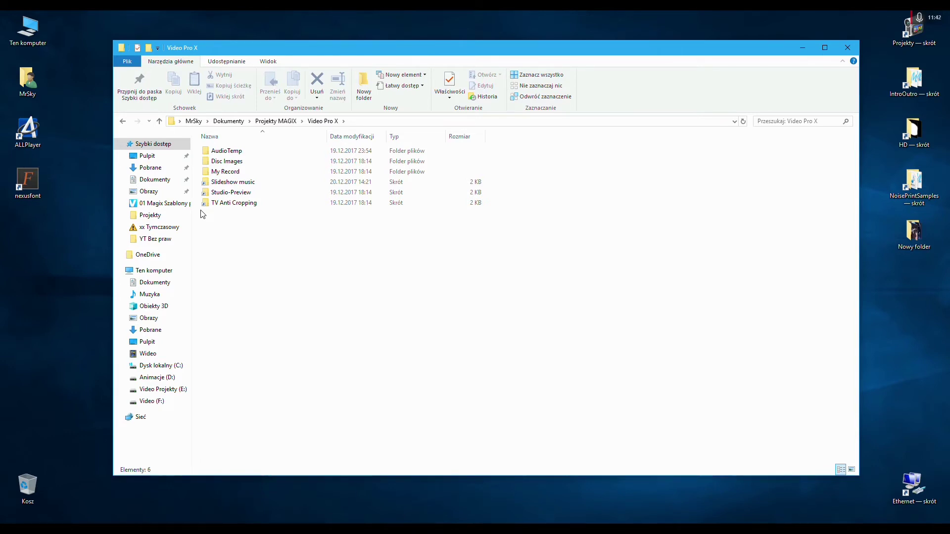
{"action": "double_click", "coordinate": [254, 204]}
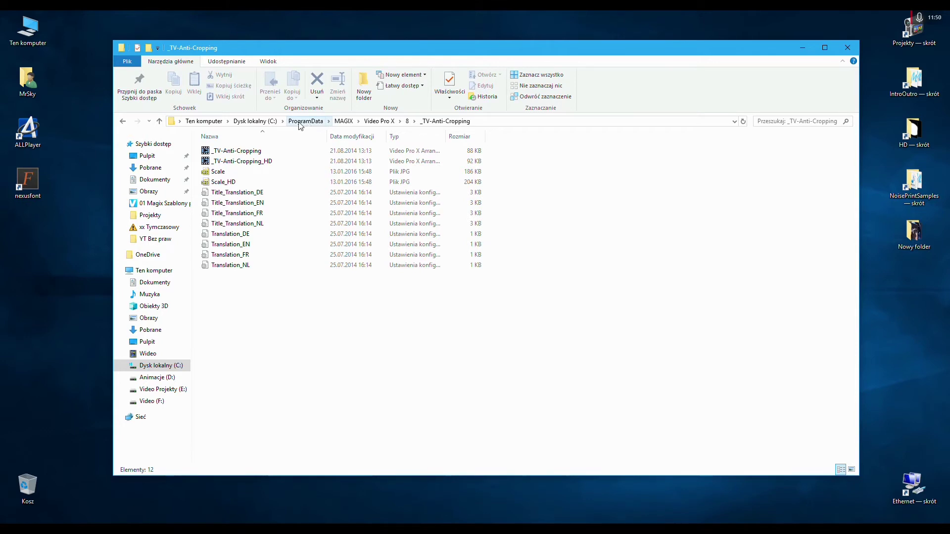
- Go up to the Video Pro X program data folder 8 and open VideoEffects > LUTPresets
{"action": "left_click", "coordinate": [408, 122]}
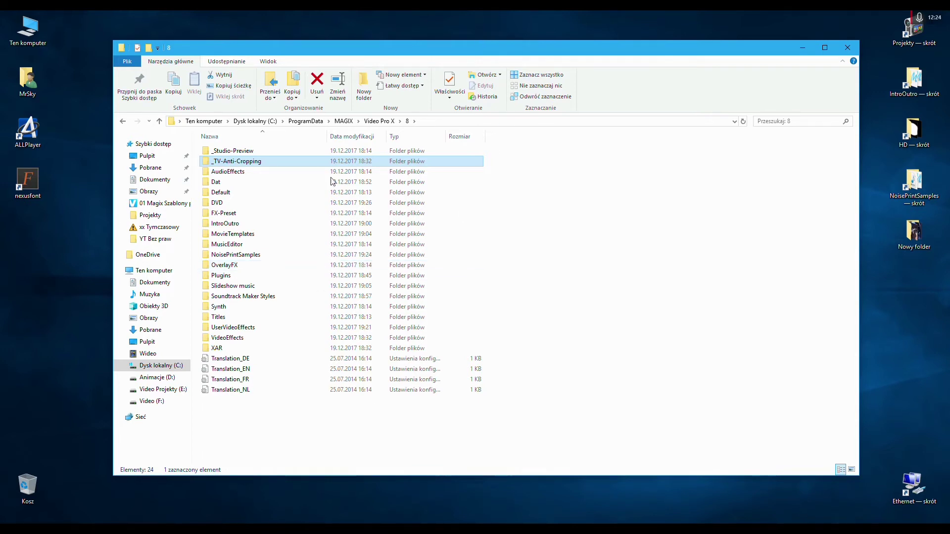
{"action": "double_click", "coordinate": [254, 338]}
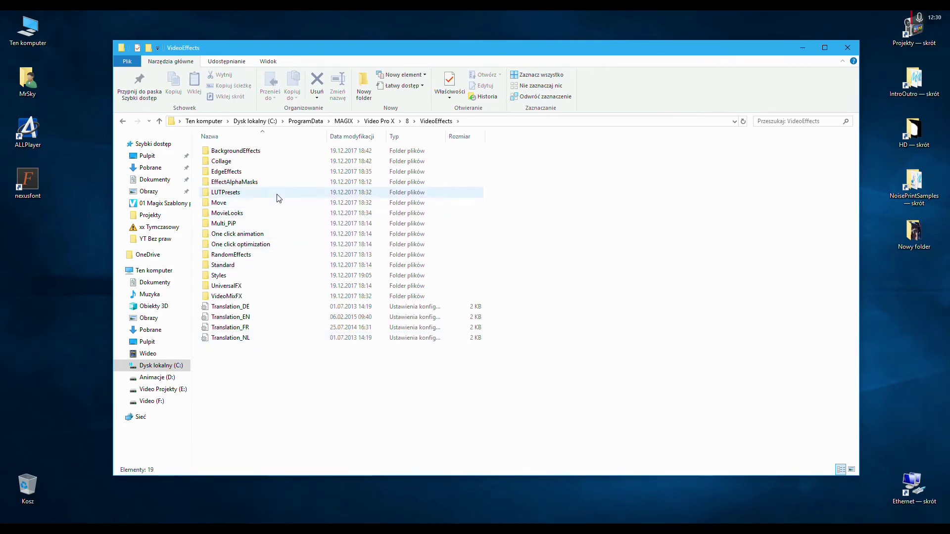
{"action": "mouse_move", "coordinate": [278, 198]}
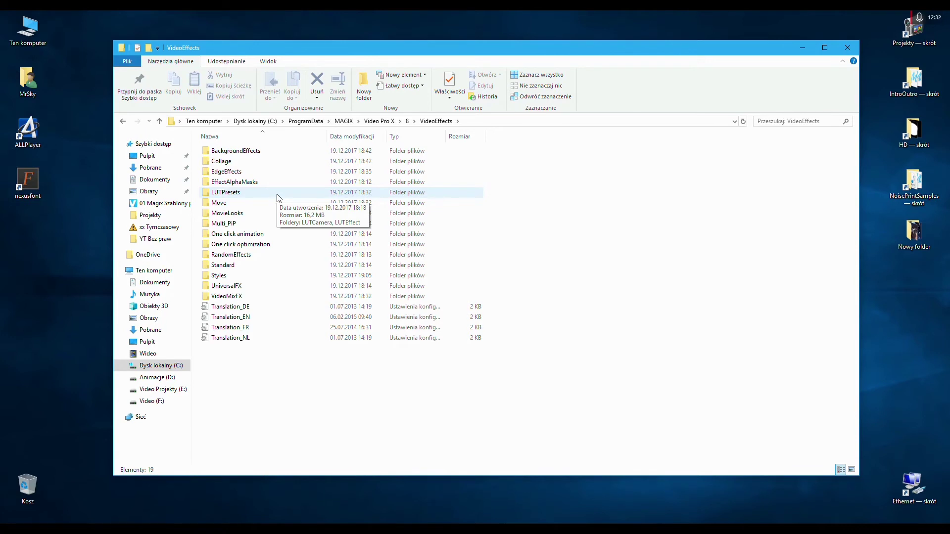
{"action": "double_click", "coordinate": [279, 195]}
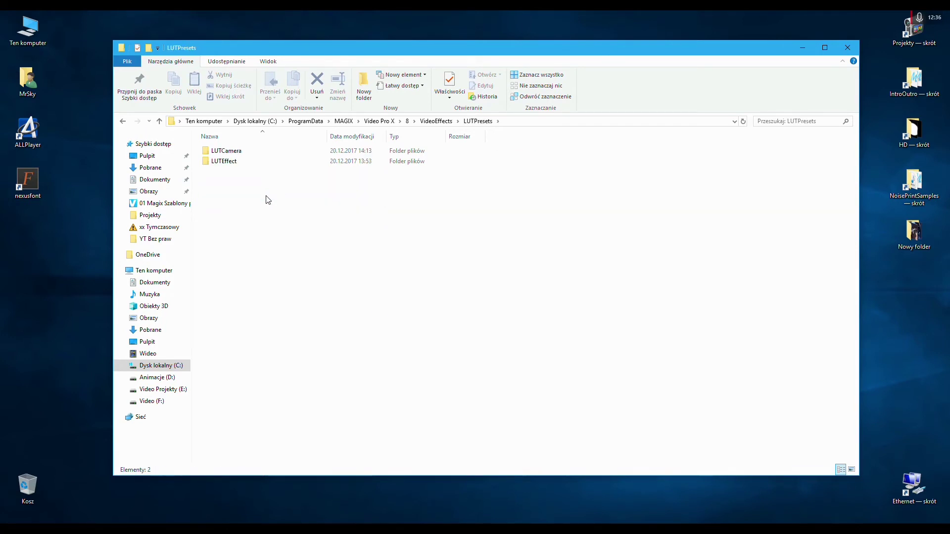
- Look into the LUTCamera folder, and open LUTEffect to check its CUBE files and Icons subfolder
{"action": "double_click", "coordinate": [250, 154]}
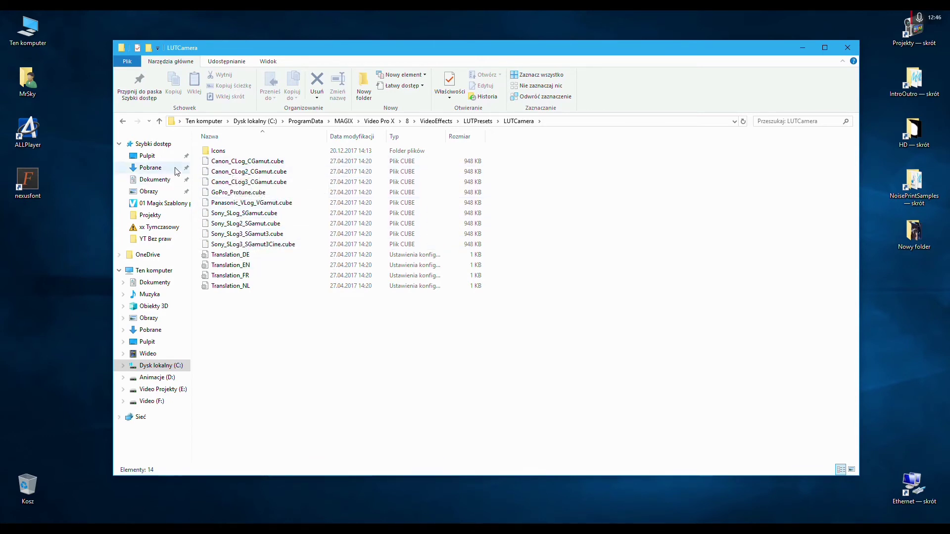
{"action": "left_click", "coordinate": [124, 122]}
{"action": "left_click", "coordinate": [237, 164]}
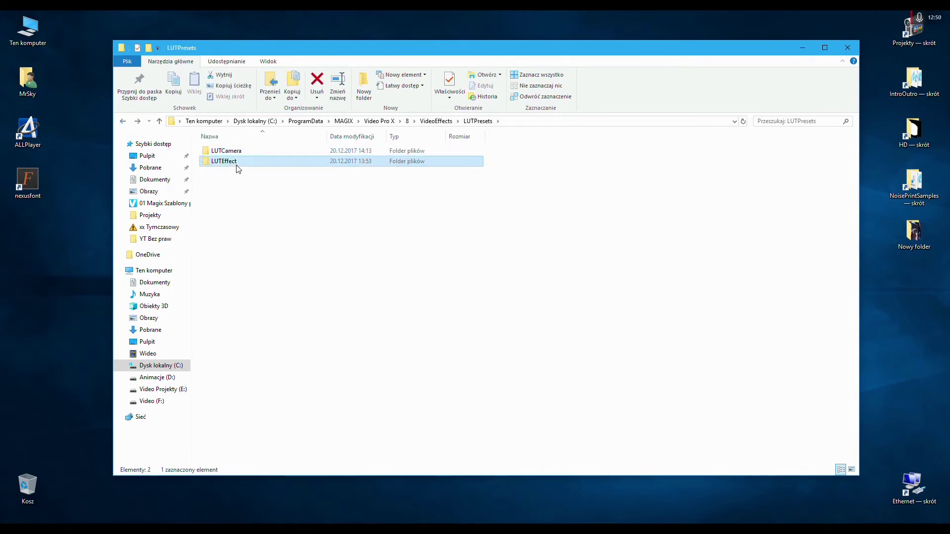
{"action": "double_click", "coordinate": [237, 165]}
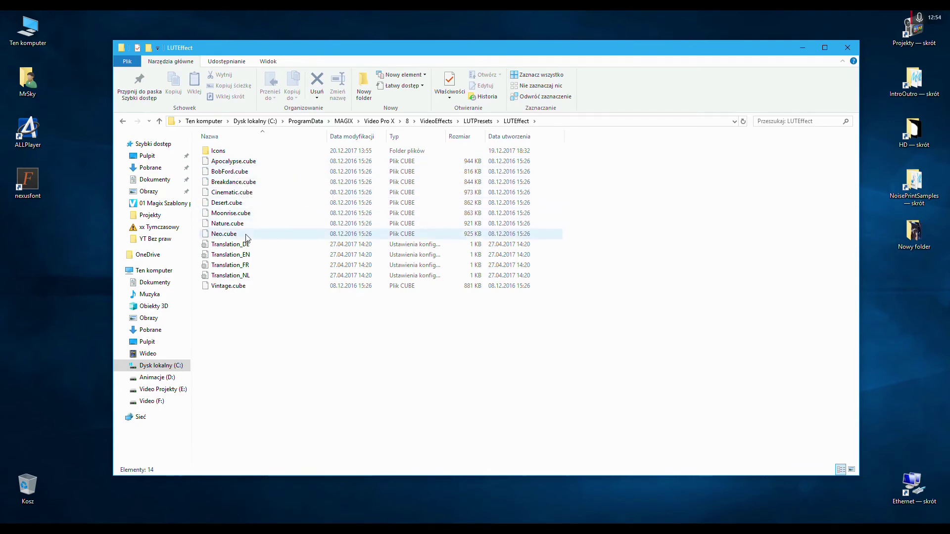
{"action": "double_click", "coordinate": [221, 151]}
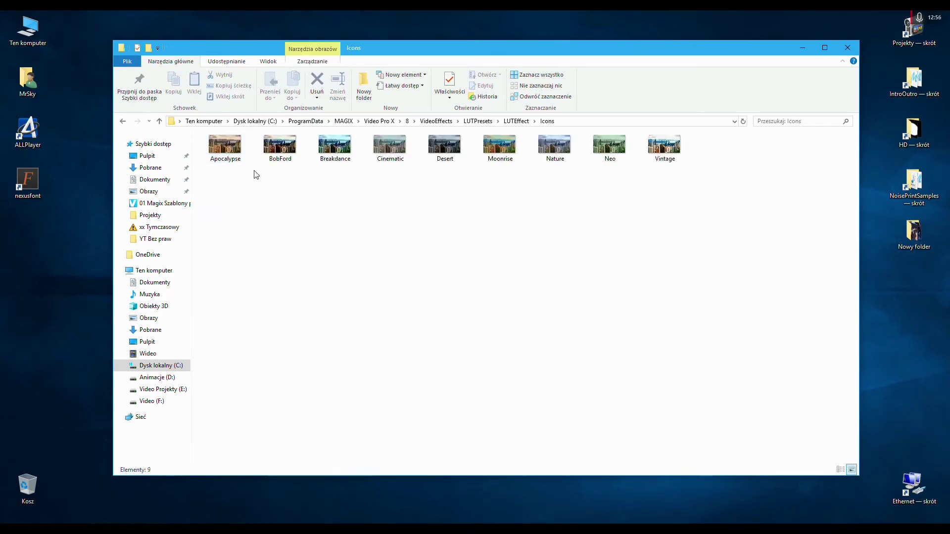
{"action": "left_click", "coordinate": [123, 122]}
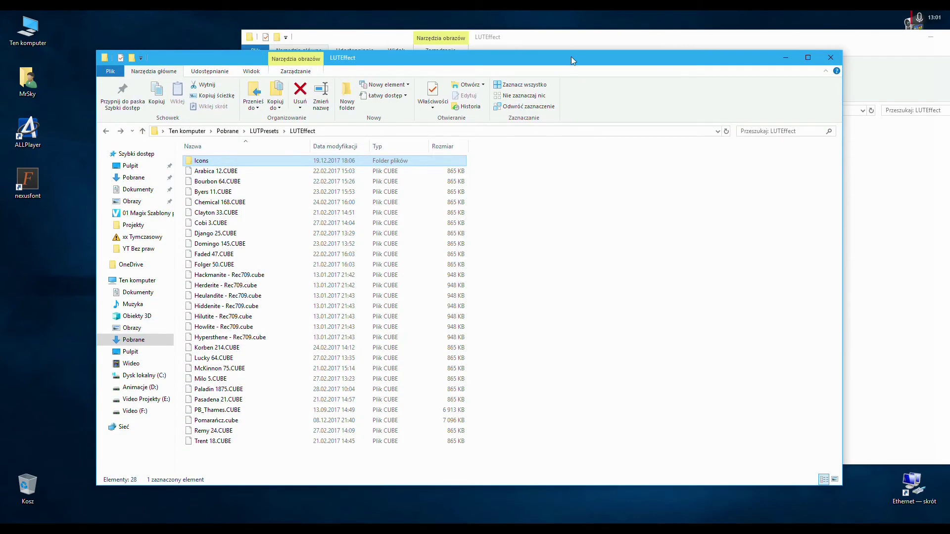
- Copy all the CUBE files from the downloaded LUTPresets > LUTEffect folder into the Video Pro X LUTEffect folder
{"action": "left_click_drag", "start_coordinate": [571, 57], "coordinate": [498, 43]}
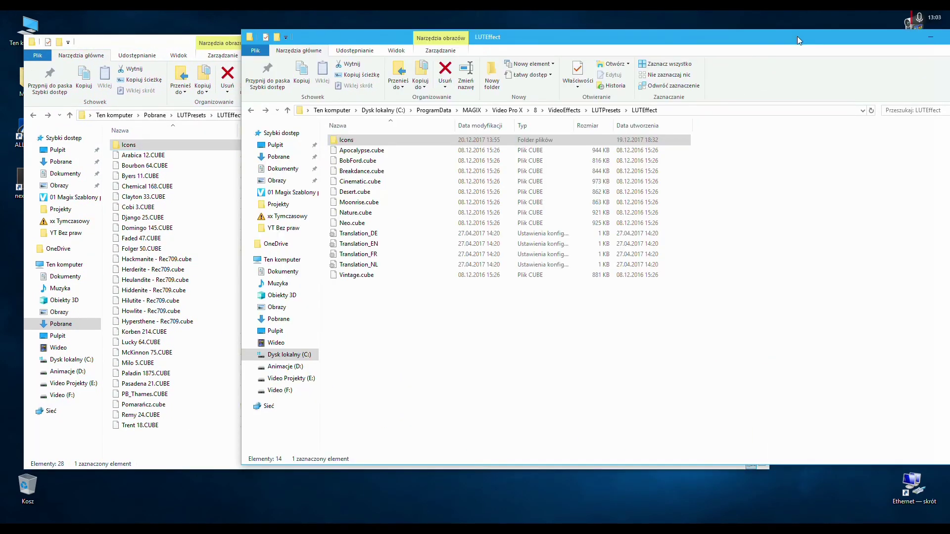
{"action": "left_click_drag", "start_coordinate": [797, 37], "coordinate": [856, 37]}
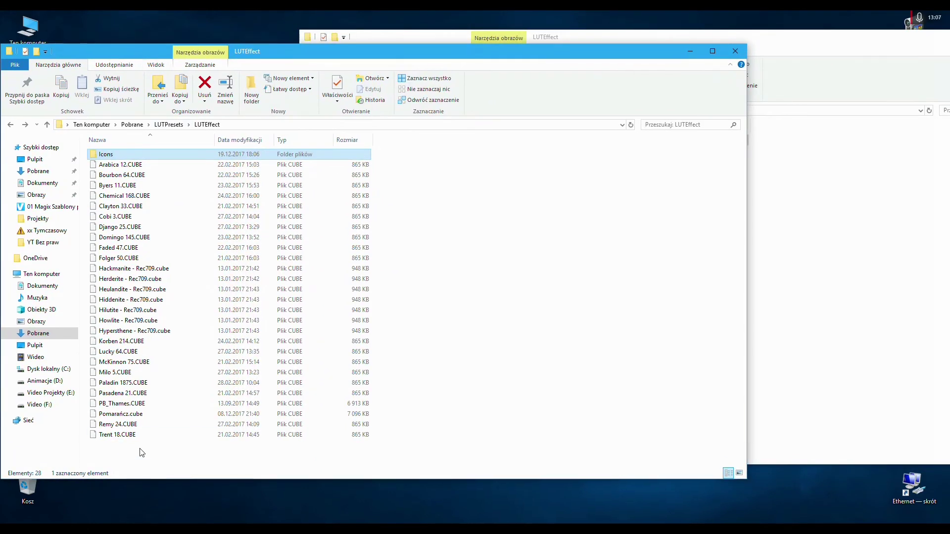
{"action": "left_click_drag", "start_coordinate": [140, 449], "coordinate": [95, 173]}
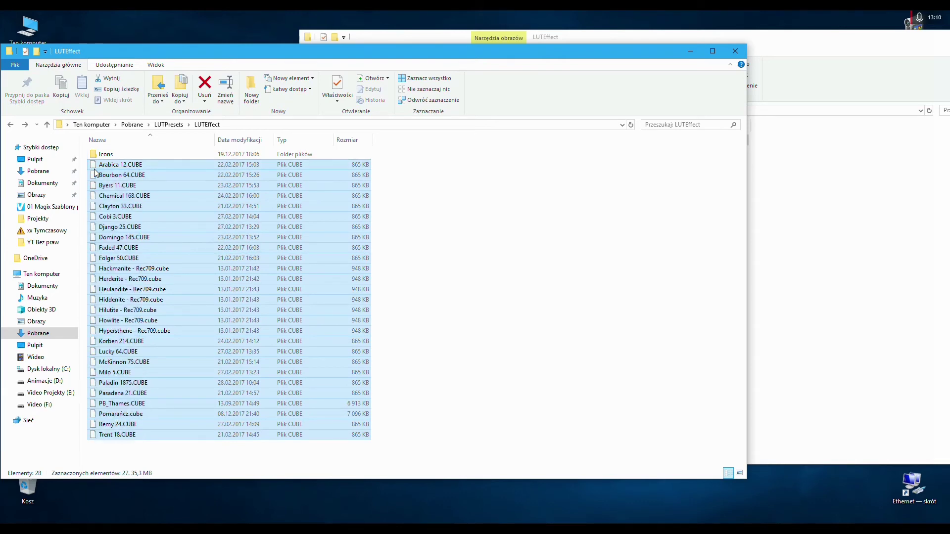
{"action": "right_click", "coordinate": [96, 173]}
{"action": "left_click_drag", "start_coordinate": [191, 267], "coordinate": [802, 27]}
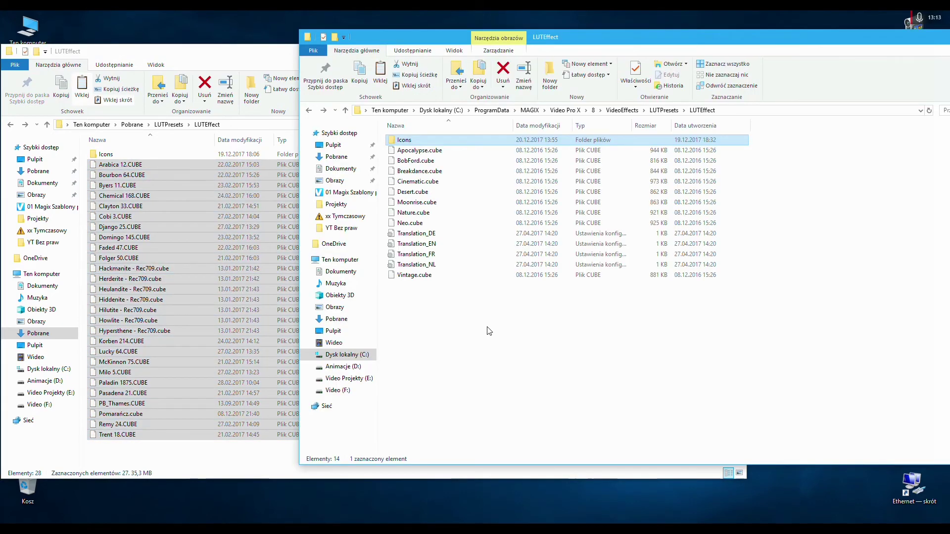
{"action": "left_click", "coordinate": [489, 330]}
{"action": "right_click", "coordinate": [489, 331]}
{"action": "left_click", "coordinate": [534, 411]}
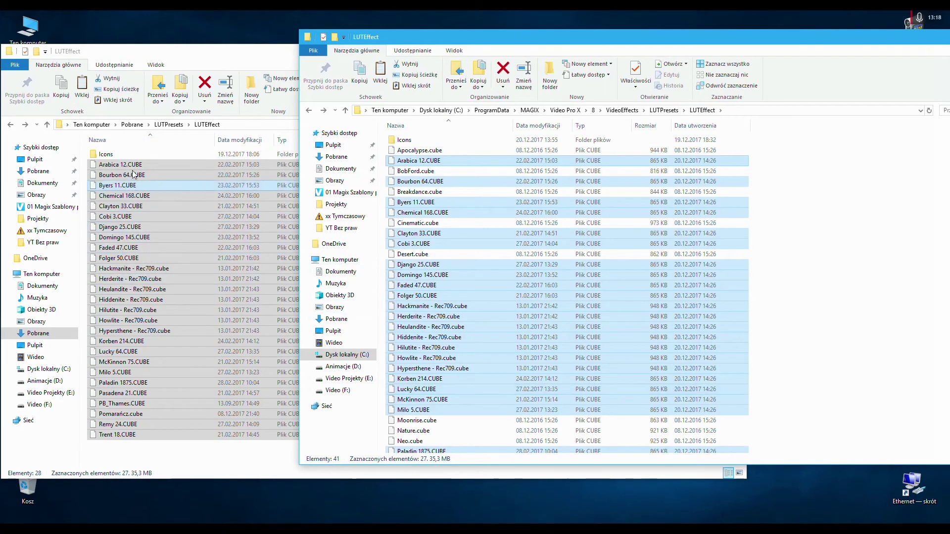
- Copy all preview images from the downloaded LUTEffect > Icons folder into the Icons subfolder of the Video Pro X LUTEffect folder
{"action": "double_click", "coordinate": [105, 154]}
{"action": "left_click", "coordinate": [787, 47]}
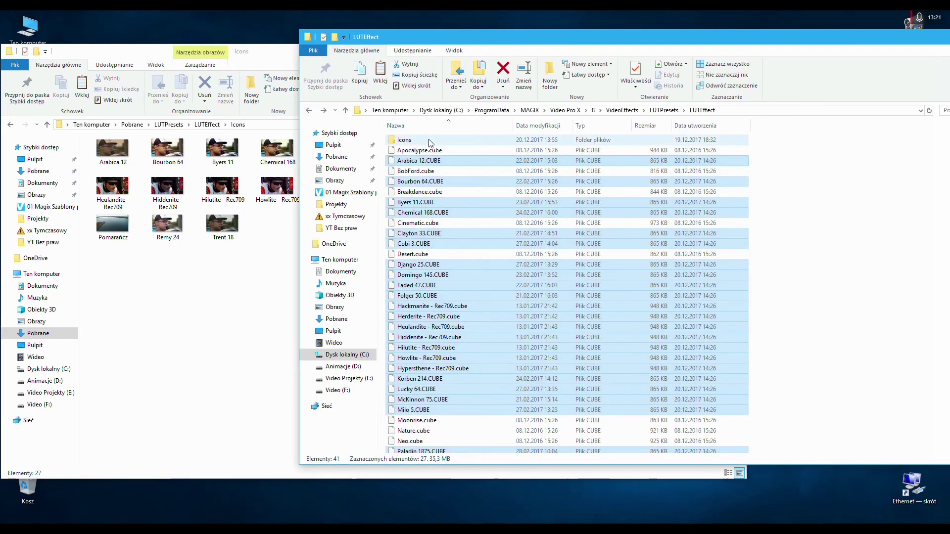
{"action": "double_click", "coordinate": [421, 138]}
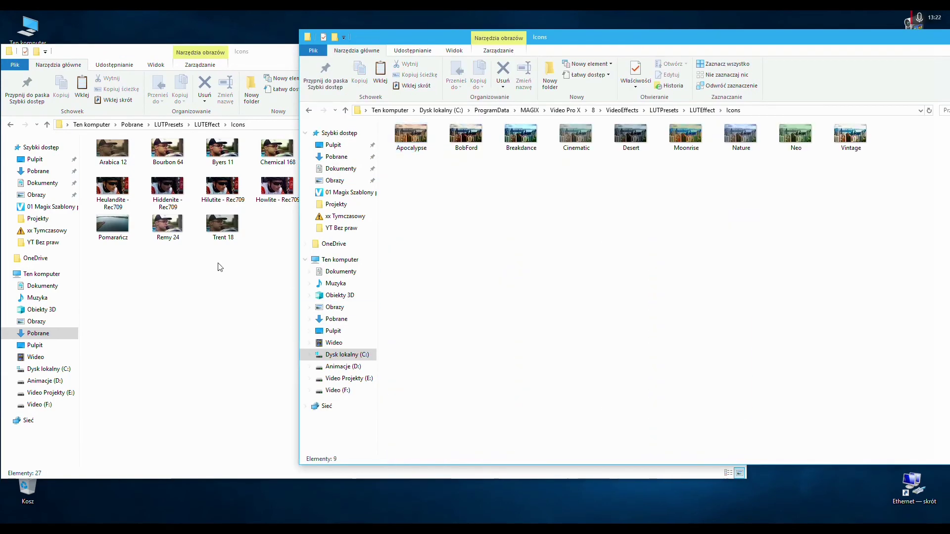
{"action": "left_click", "coordinate": [281, 58]}
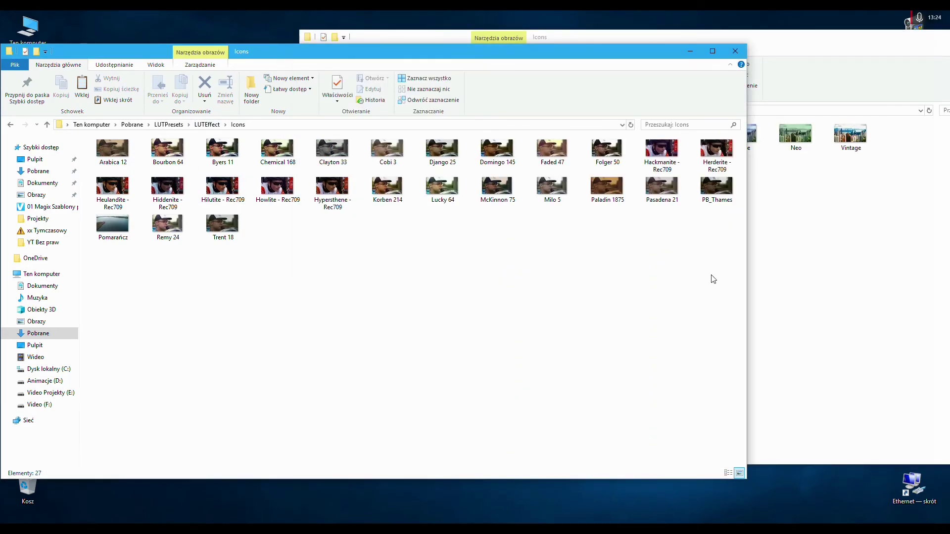
{"action": "left_click_drag", "start_coordinate": [716, 283], "coordinate": [856, 286]}
{"action": "left_click", "coordinate": [868, 293]}
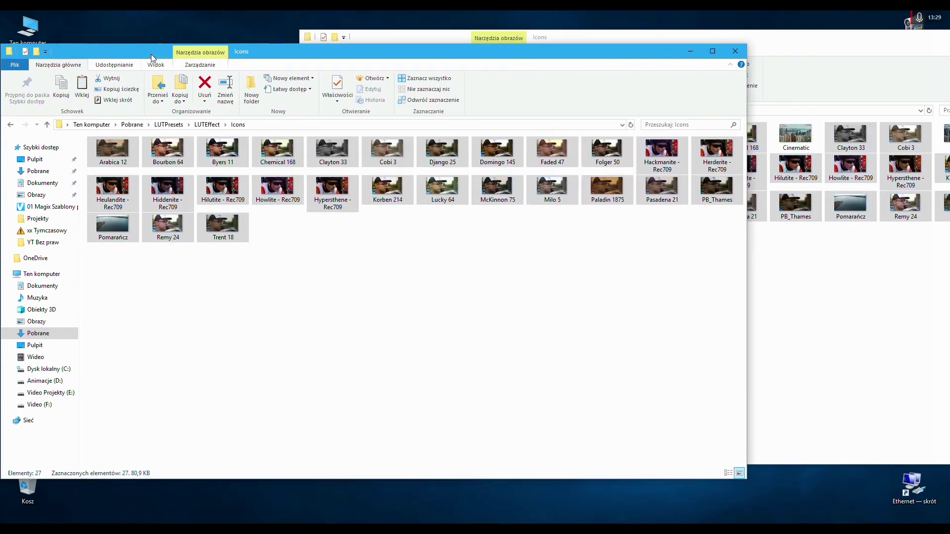
- Close the folder windows of the downloaded icons and of the Video Pro X Icons folder
{"action": "left_click", "coordinate": [151, 55]}
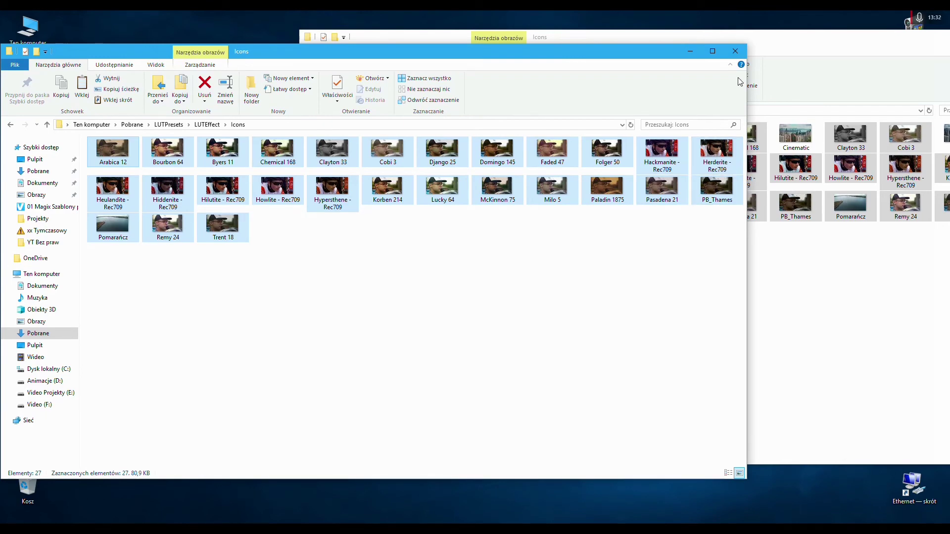
{"action": "left_click", "coordinate": [736, 51]}
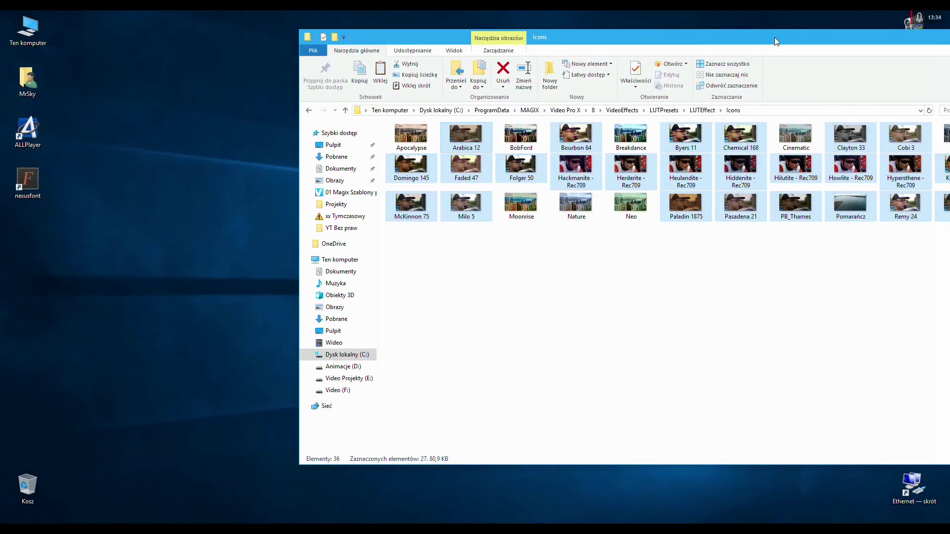
{"action": "left_click_drag", "start_coordinate": [774, 37], "coordinate": [566, 57]}
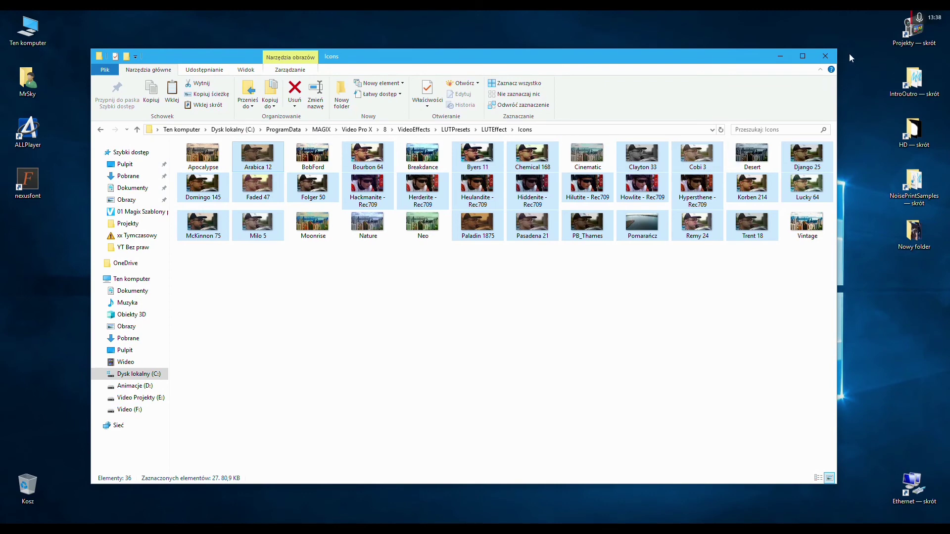
{"action": "left_click", "coordinate": [829, 58]}
{"action": "mouse_move", "coordinate": [584, 11]}
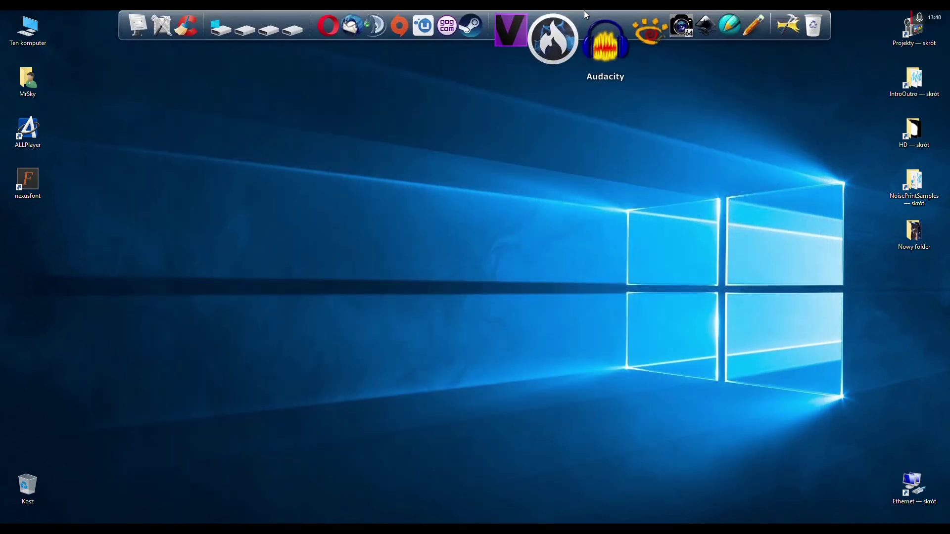
- Switch to Video Pro X by launching it, and show the effect lookup tables to check the added presets
{"action": "left_click", "coordinate": [547, 31]}
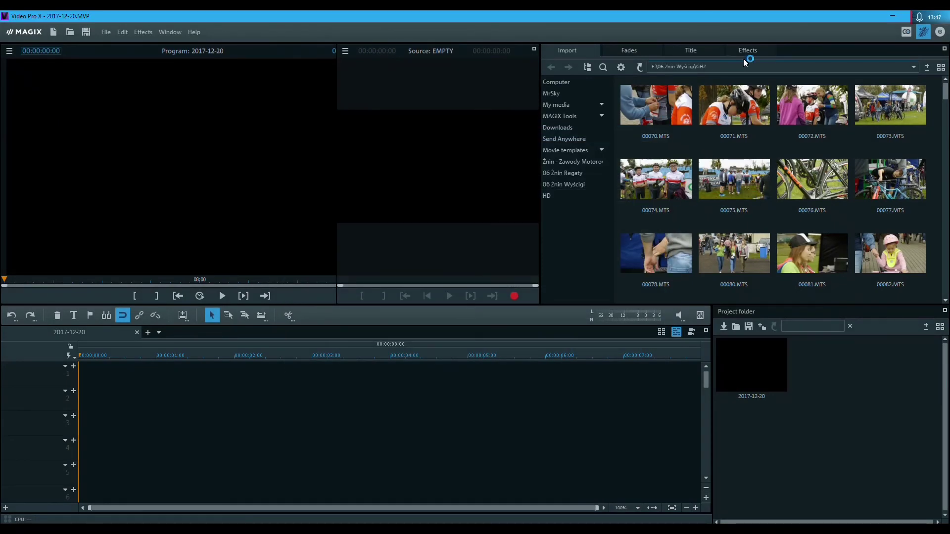
{"action": "left_click", "coordinate": [746, 49]}
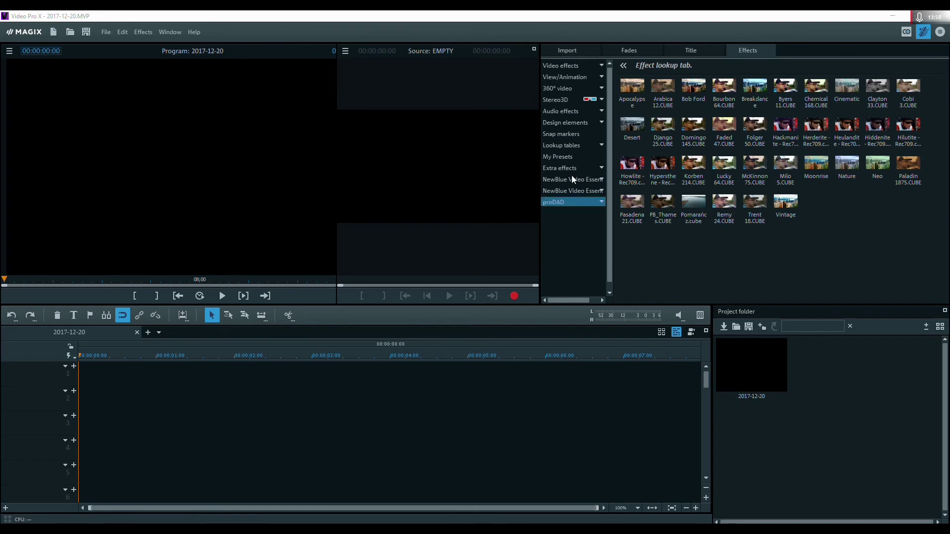
- Insert the clip 00074.MTS from the GH2 media folder at the start of track 1 in the timeline
{"action": "left_click", "coordinate": [570, 48]}
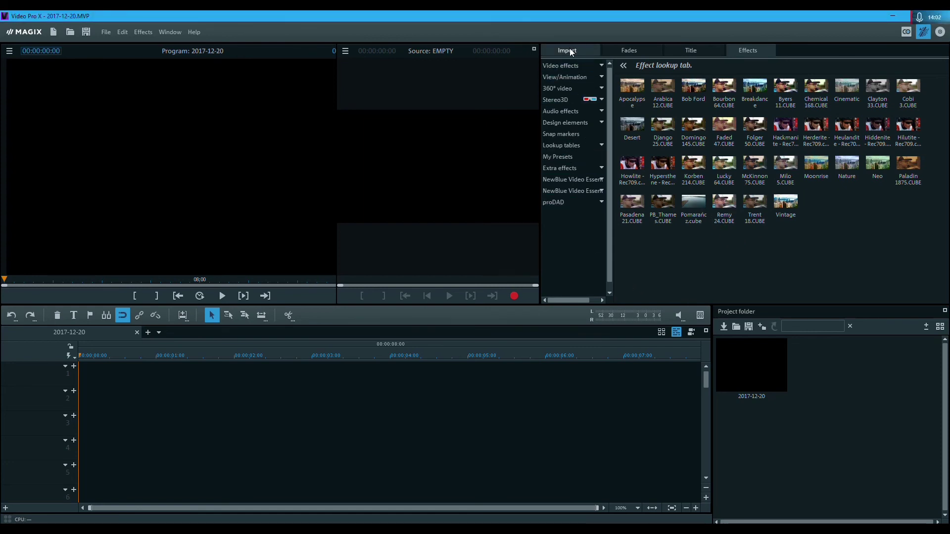
{"action": "left_click", "coordinate": [568, 50]}
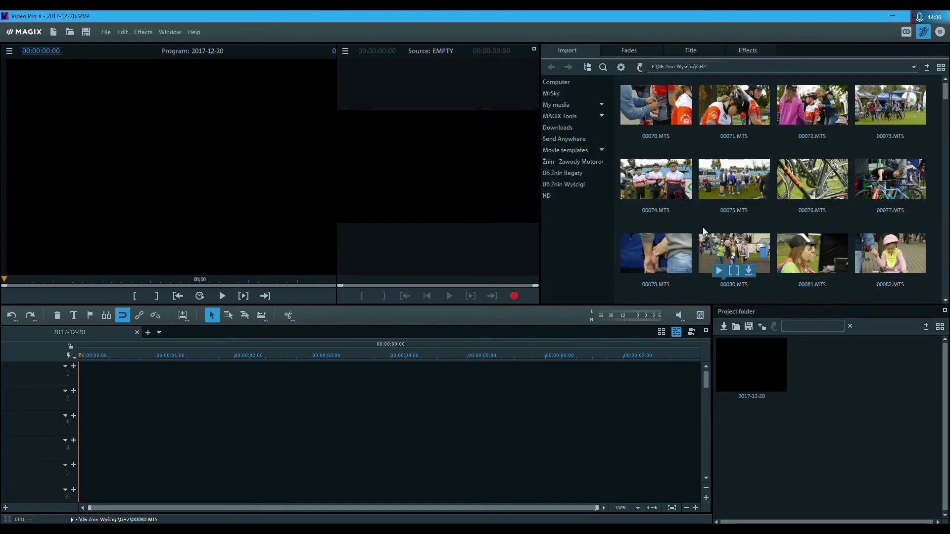
{"action": "left_click", "coordinate": [671, 196]}
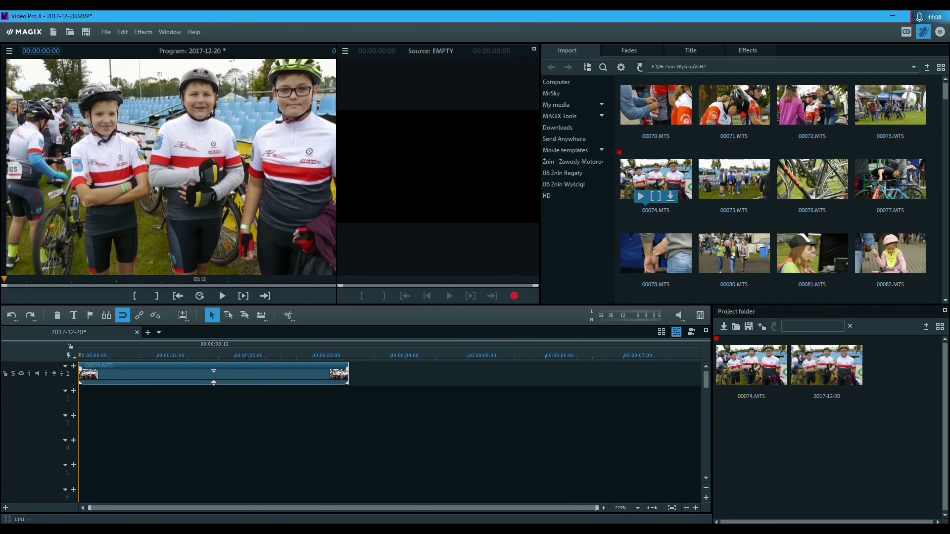
- Apply the Pomarańcz.cube effect lookup table to the 00074.MTS clip on track 1
{"action": "left_click", "coordinate": [746, 50]}
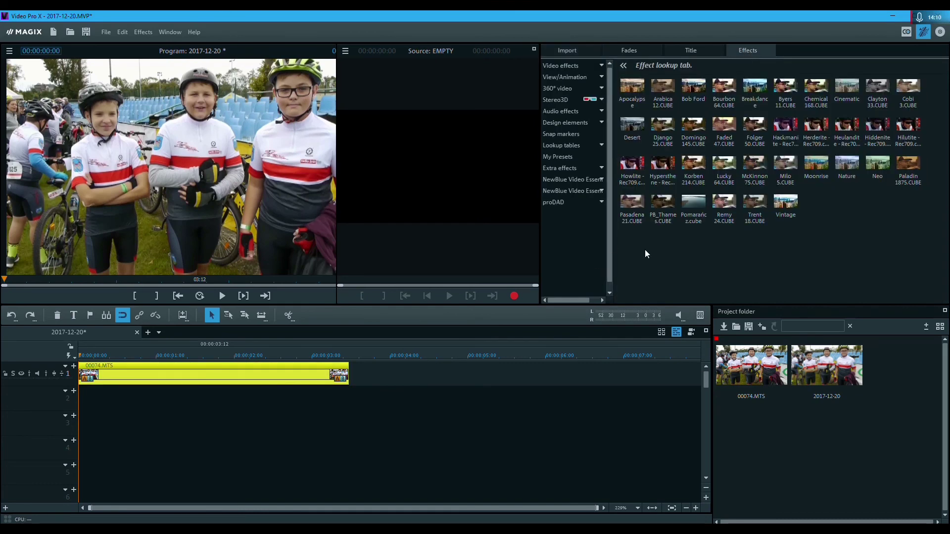
{"action": "left_click", "coordinate": [699, 210]}
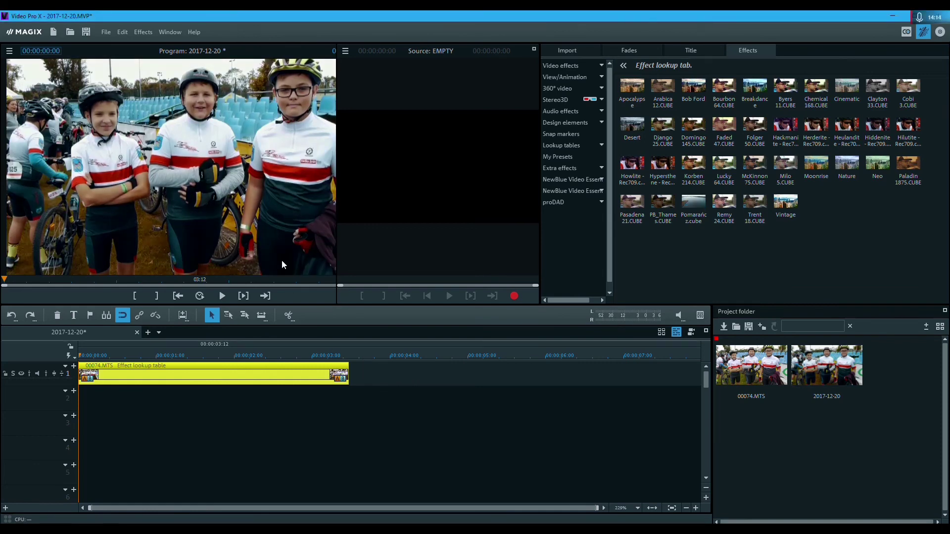